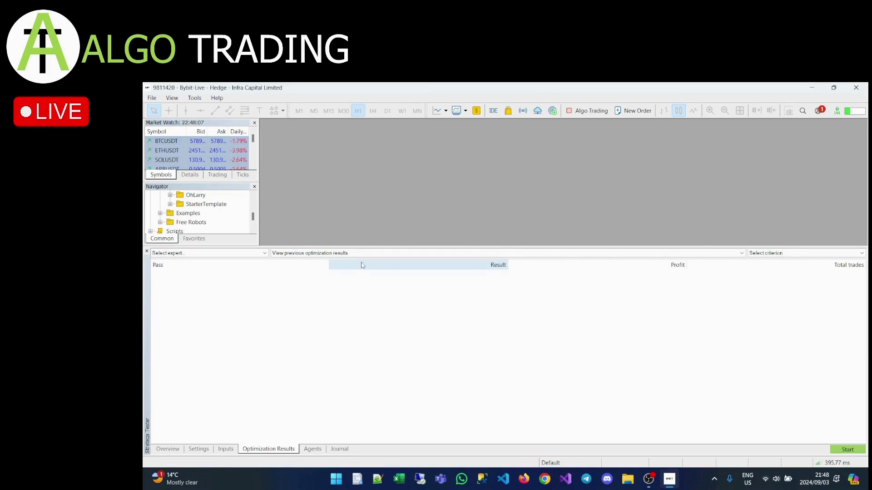
Send the MultifariousBybit expert from the Navigator to the Strategy Tester and make the tester panel taller
drag(291, 247, 278, 298)
scroll(222, 260, up, 1)
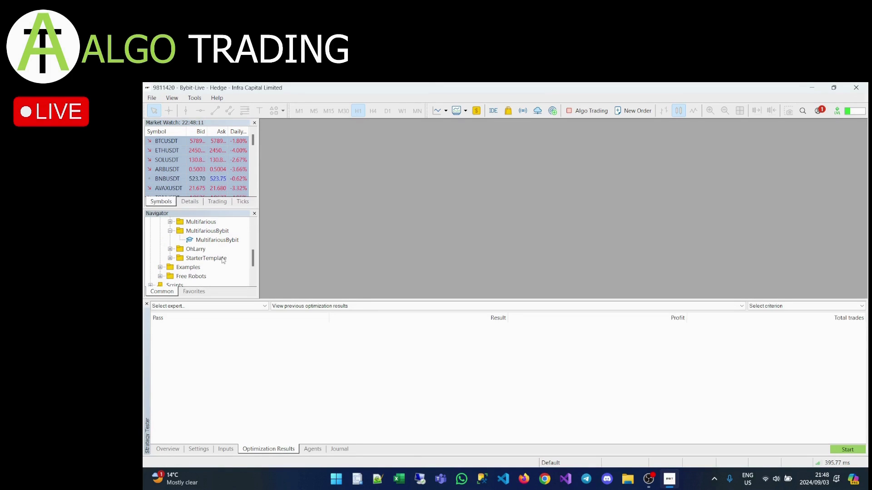
click(219, 242)
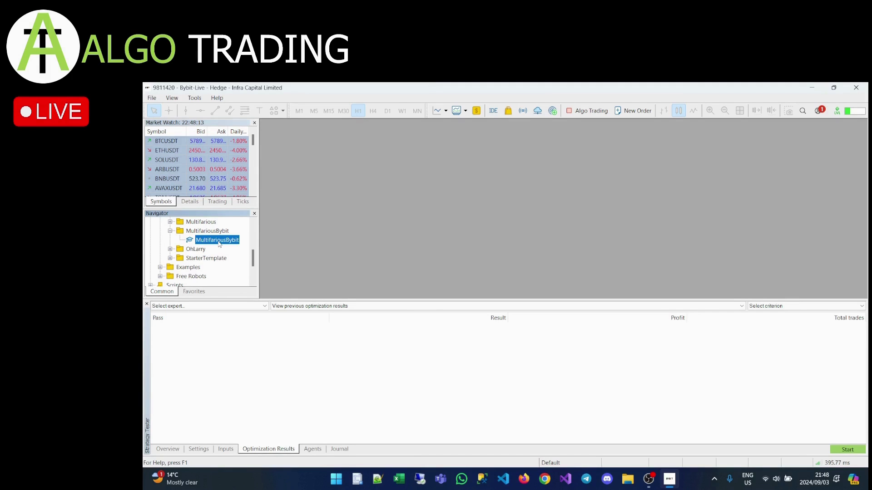
right_click(218, 242)
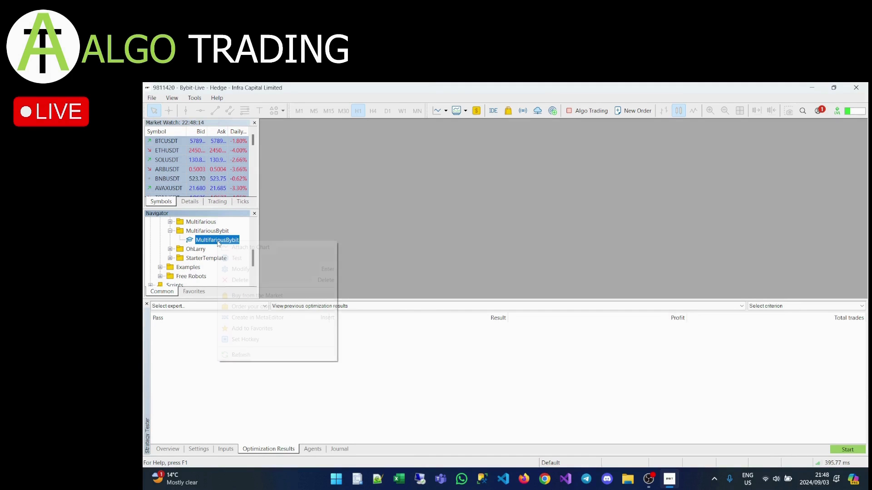
click(263, 257)
drag(356, 300, 355, 212)
Show the Inputs tab and scroll the MultifariousBybit parameter table down and back to the top
click(226, 449)
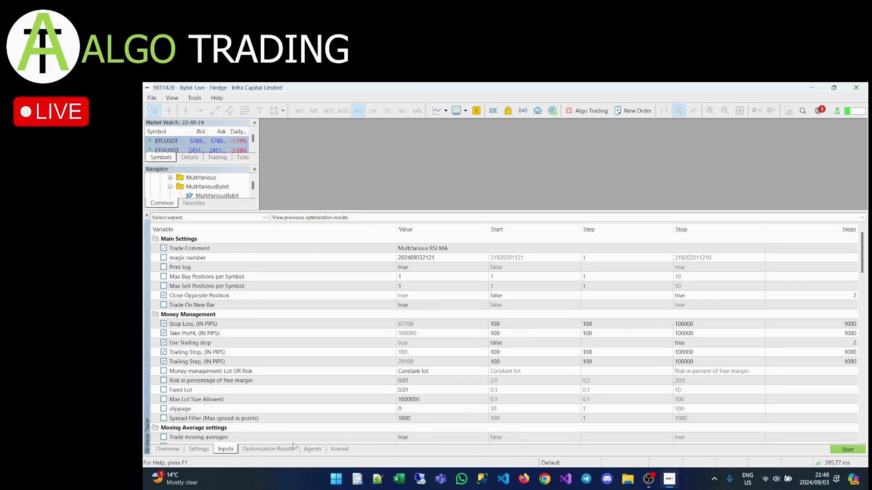
scroll(474, 413, down, 20)
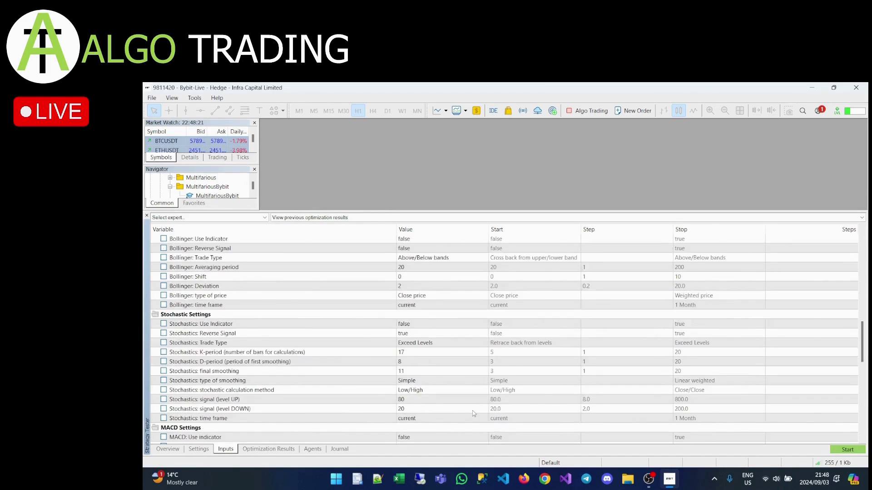
scroll(474, 413, up, 20)
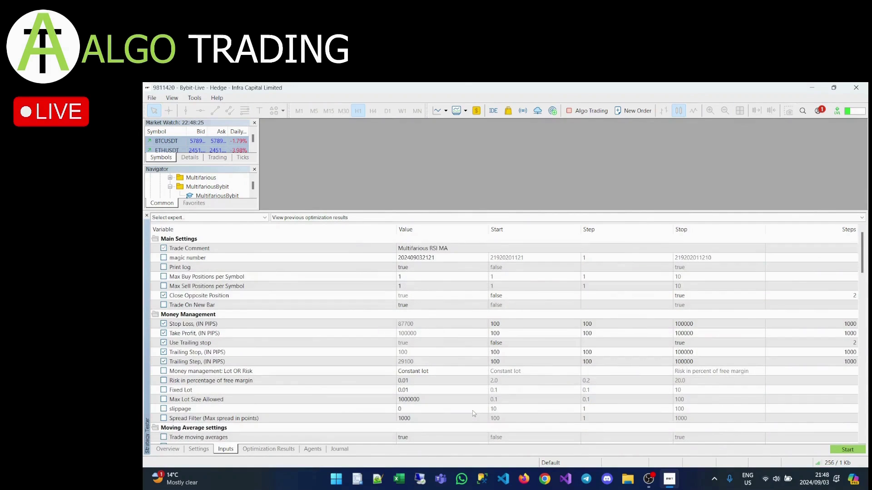
scroll(472, 411, down, 6)
scroll(472, 410, up, 6)
click(202, 450)
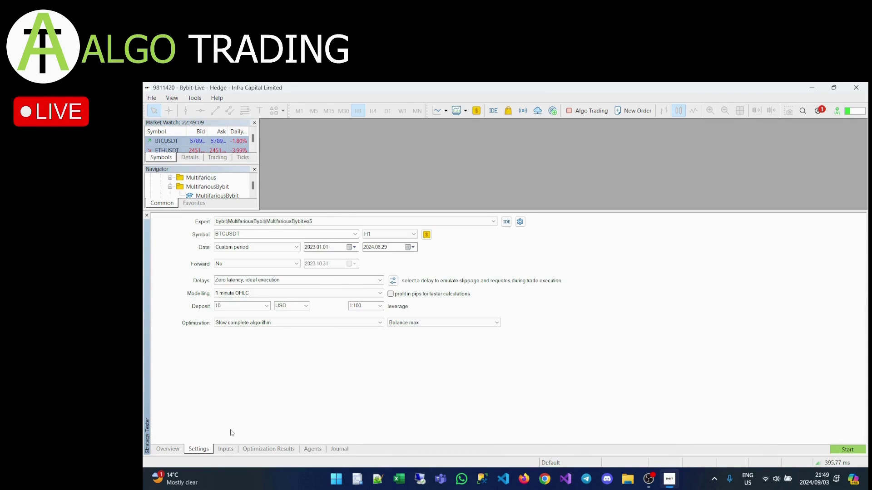
click(226, 449)
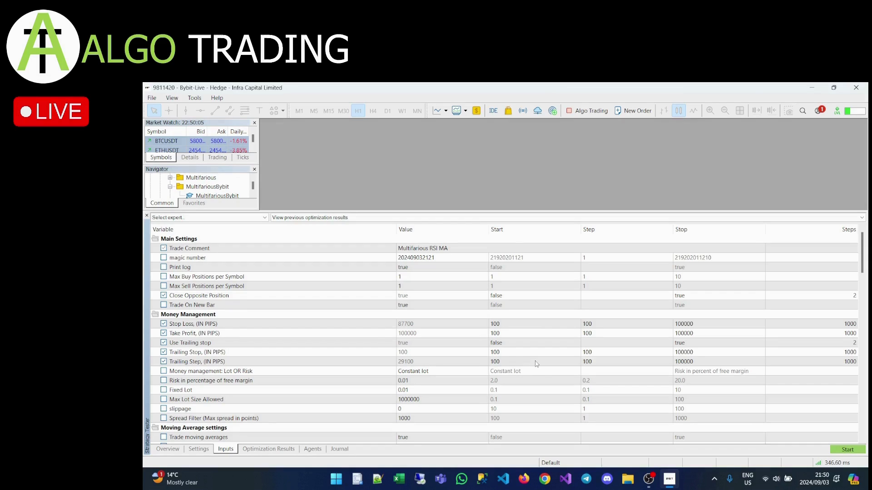
scroll(536, 363, down, 6)
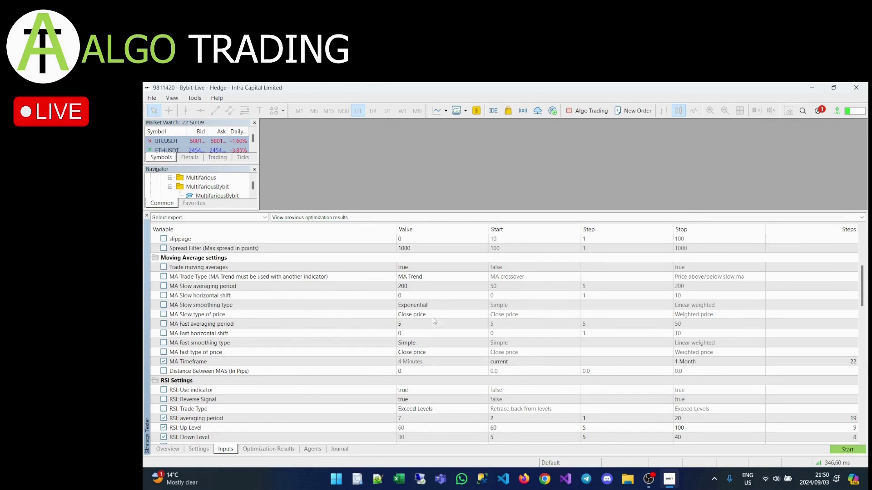
click(431, 286)
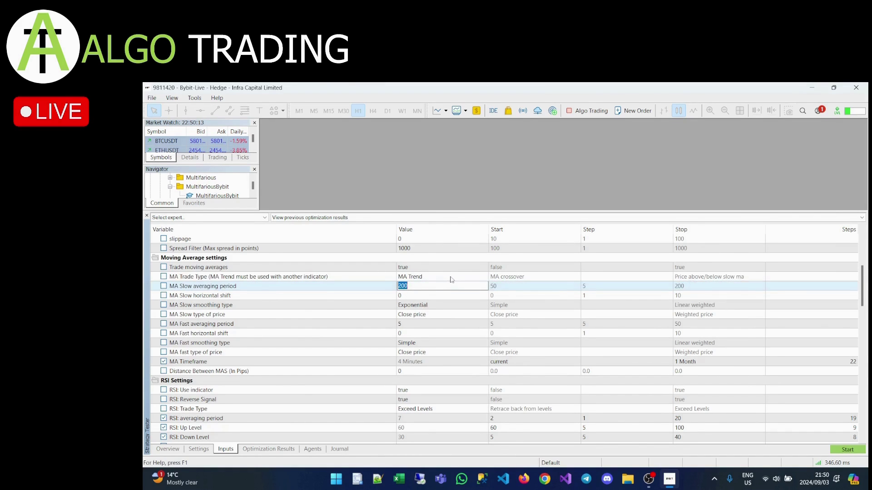
click(447, 276)
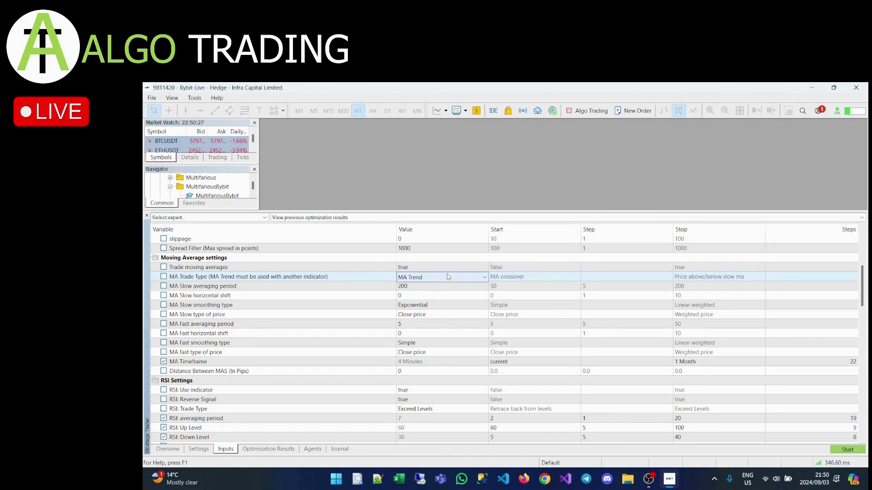
click(429, 289)
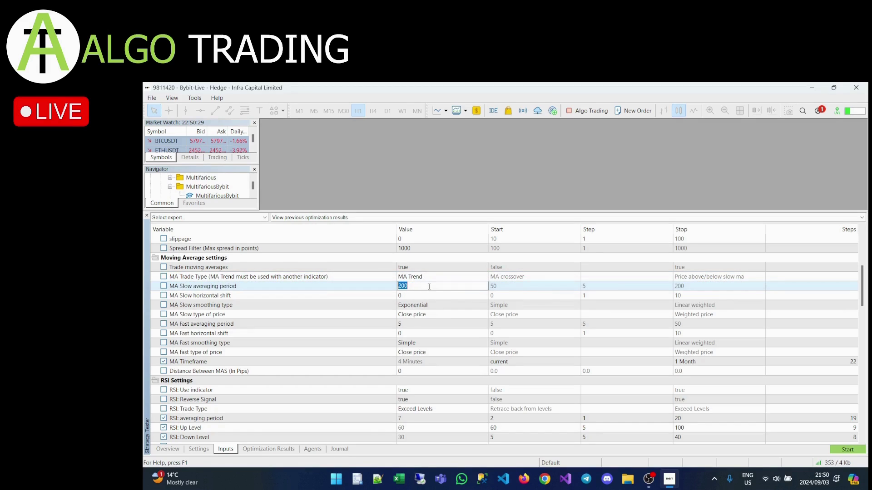
click(435, 306)
click(435, 308)
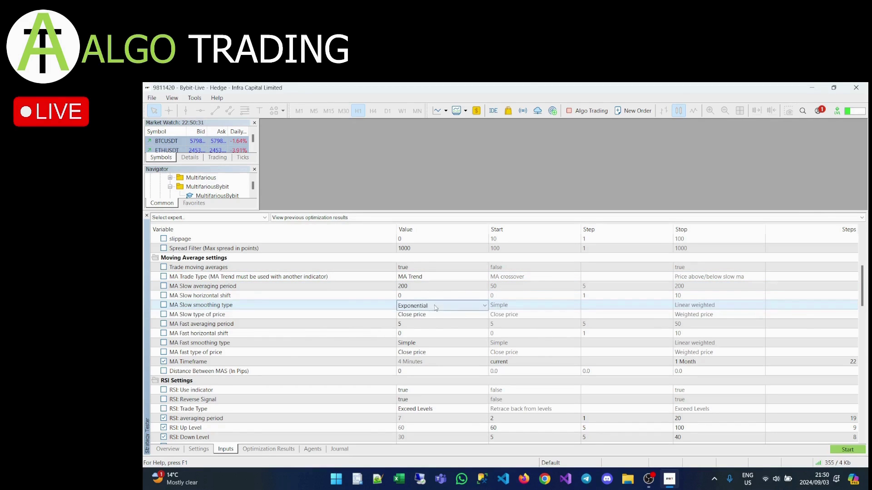
click(433, 318)
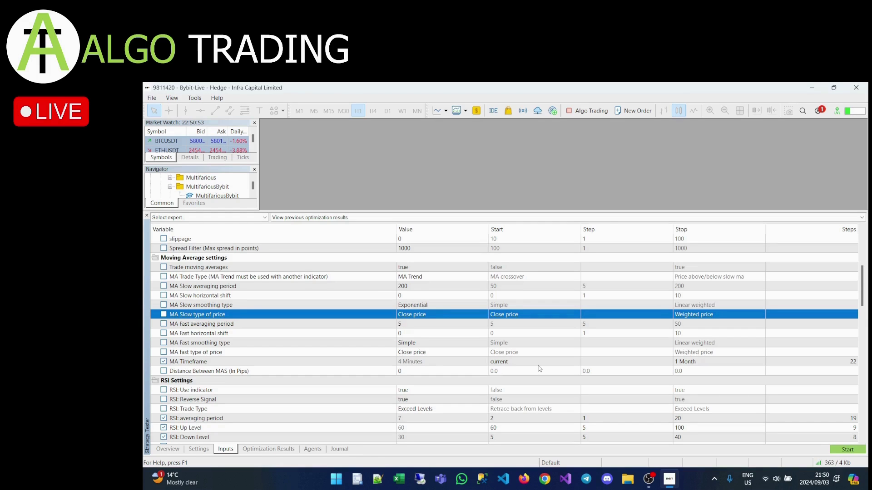
scroll(539, 369, down, 4)
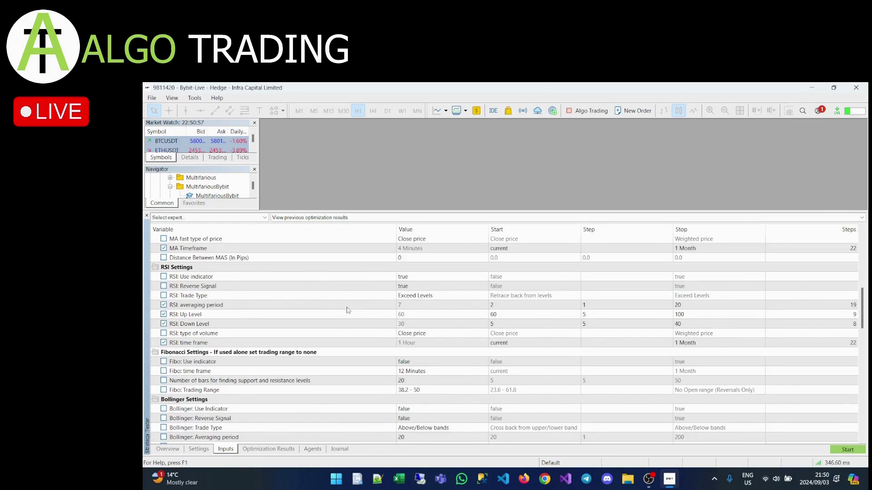
click(422, 280)
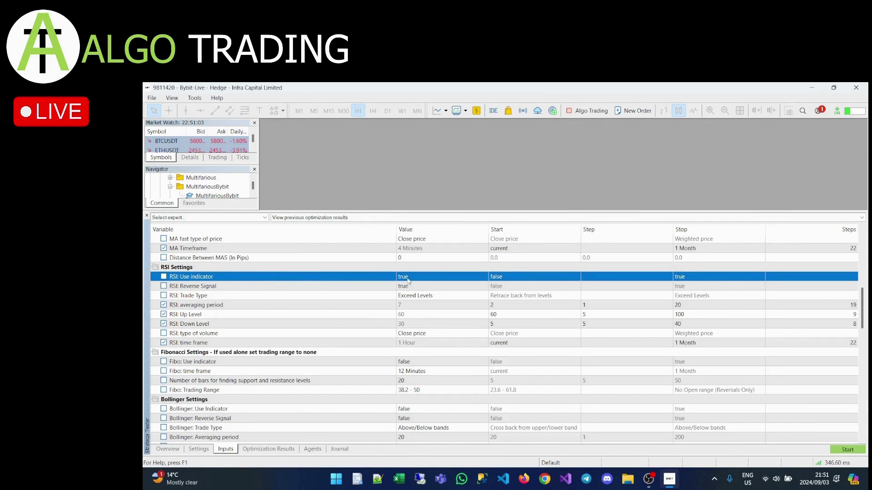
click(430, 290)
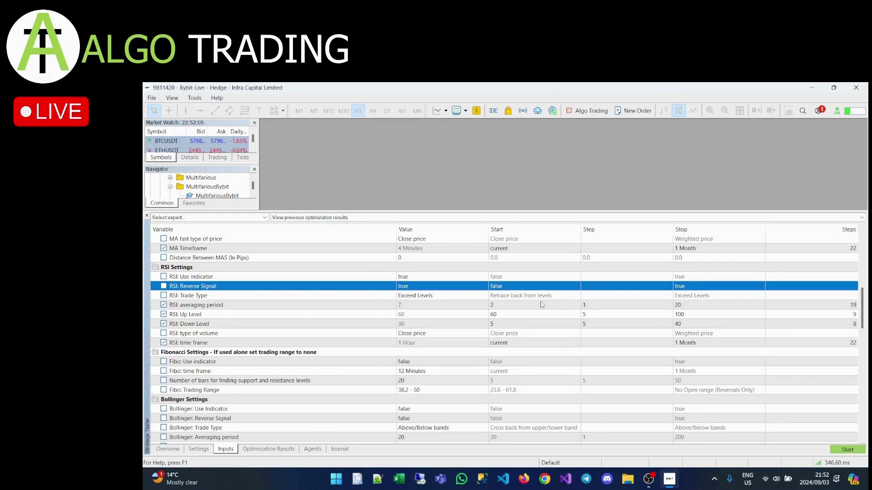
Review the RSI averaging period range, keeping start 2, and untick RSI: Up Level so it stays at 60
click(520, 305)
click(518, 305)
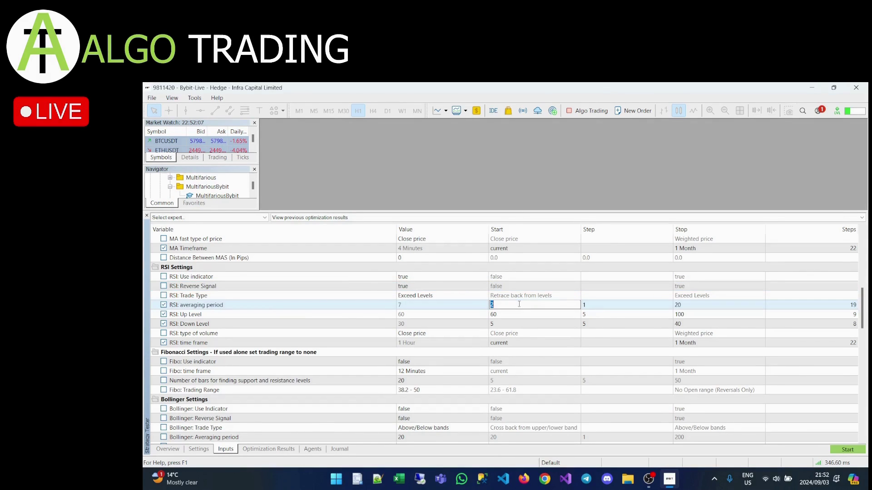
click(600, 307)
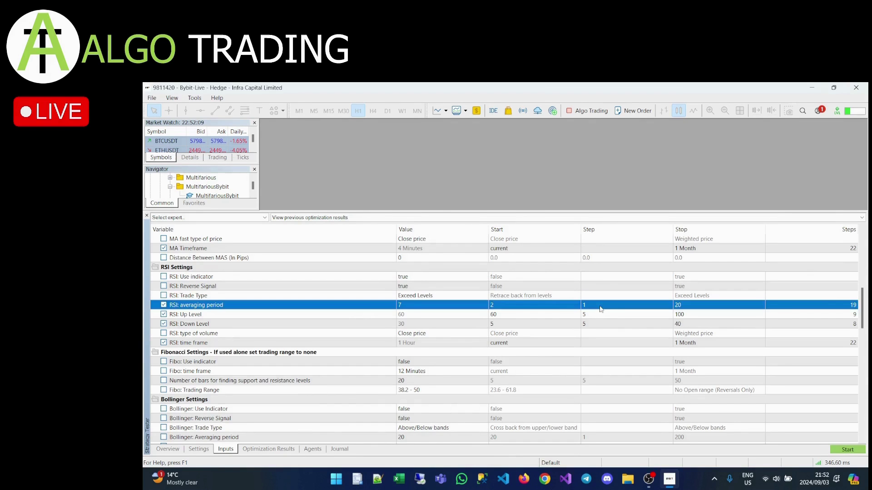
click(600, 307)
click(709, 307)
click(708, 307)
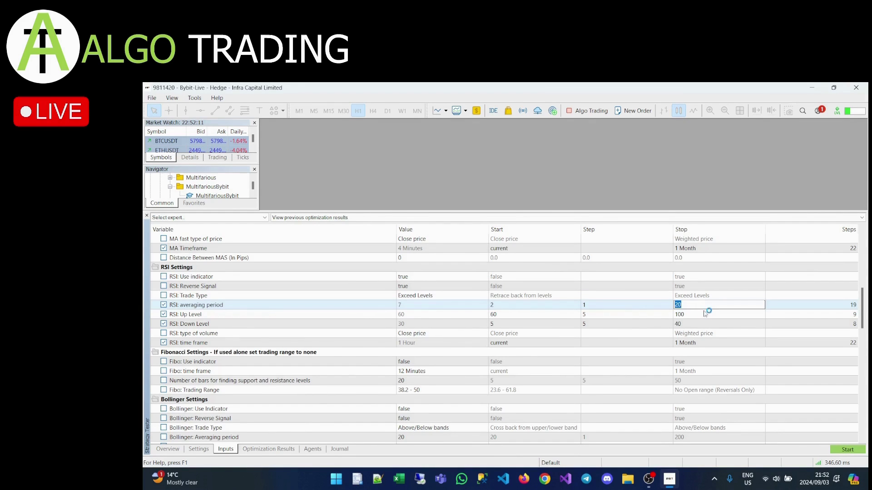
click(264, 315)
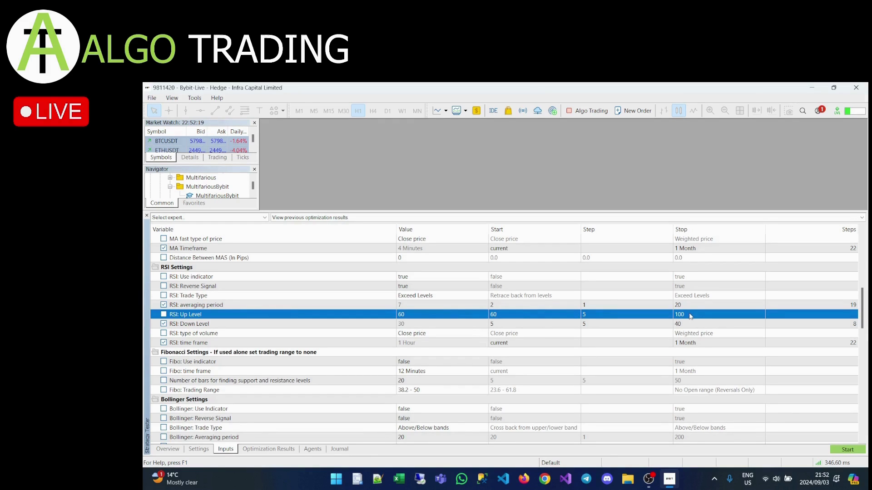
Check the RSI: Down Level range, keeping it at 5 to 40 in steps of 5
click(499, 325)
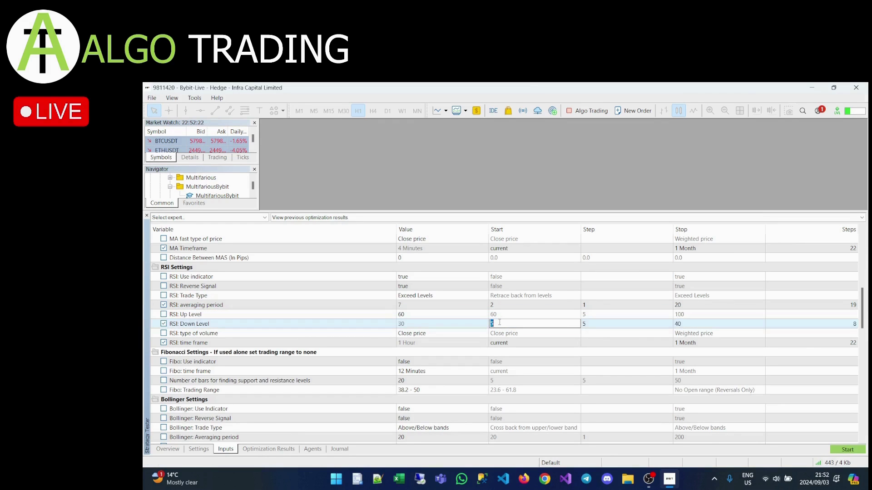
click(598, 325)
click(687, 325)
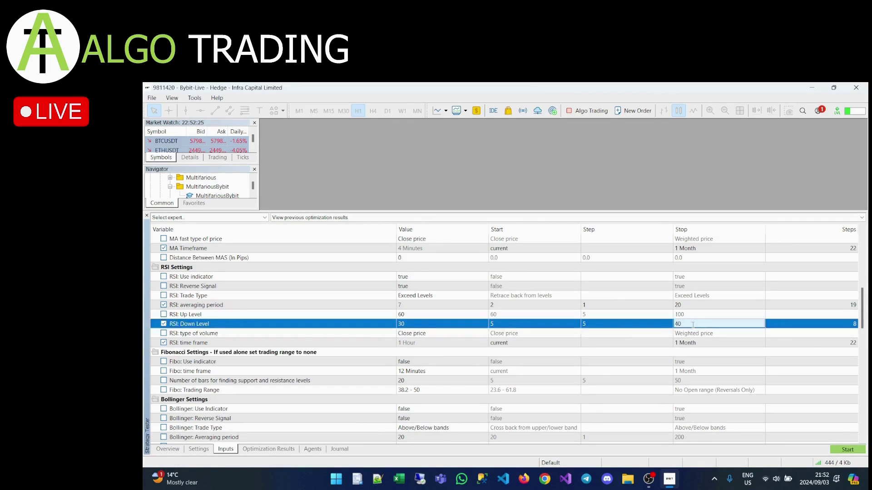
click(632, 337)
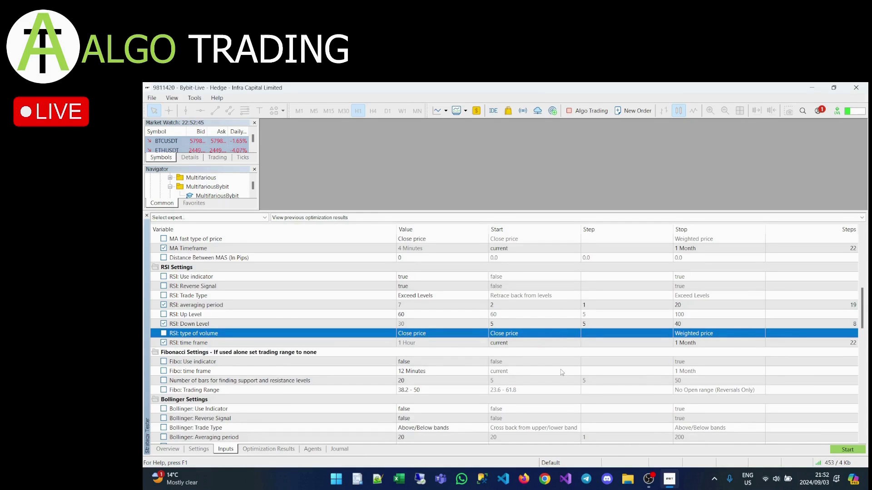
Launch the optimization run, check the Agents tab, and return to the Optimization Results table
scroll(562, 372, down, 9)
scroll(561, 372, down, 6)
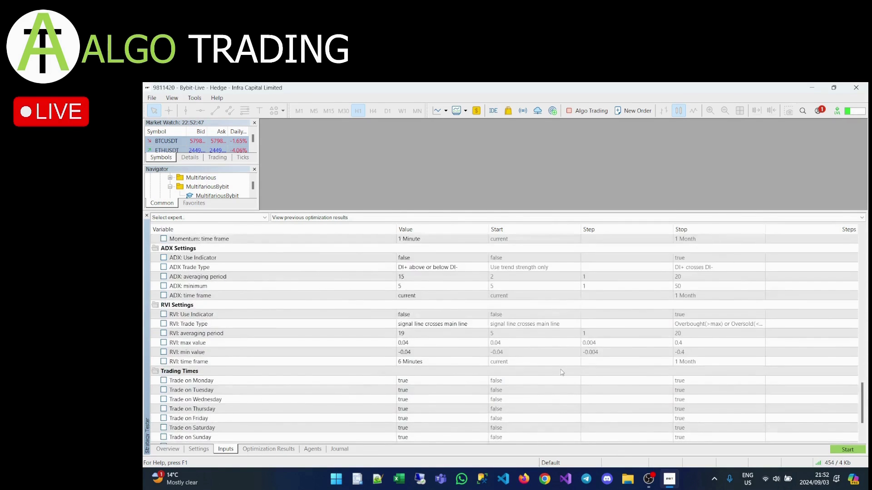
scroll(561, 372, up, 20)
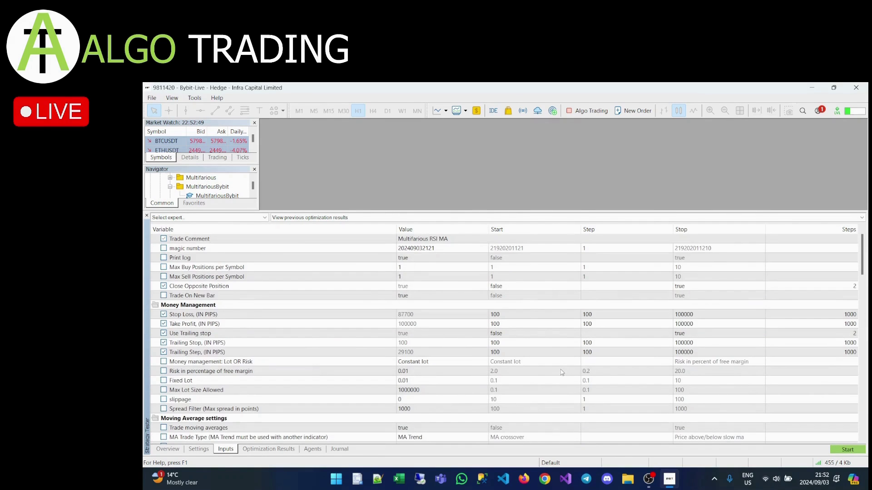
scroll(562, 372, up, 1)
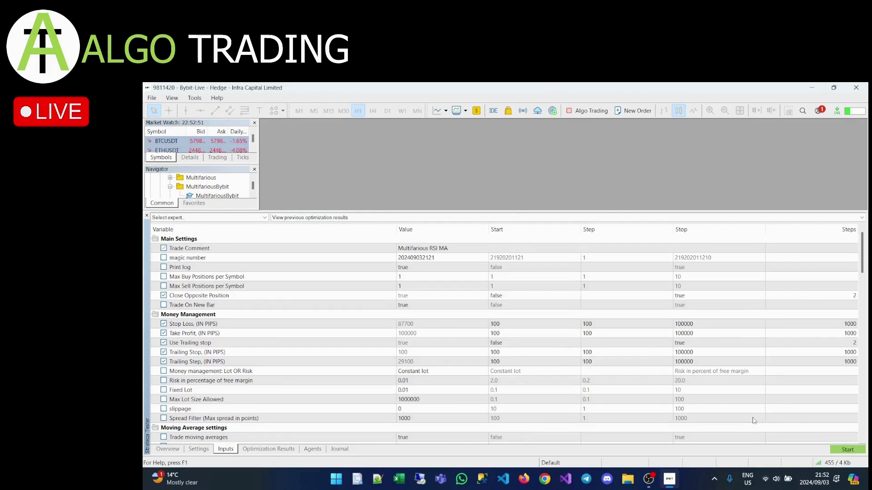
click(846, 450)
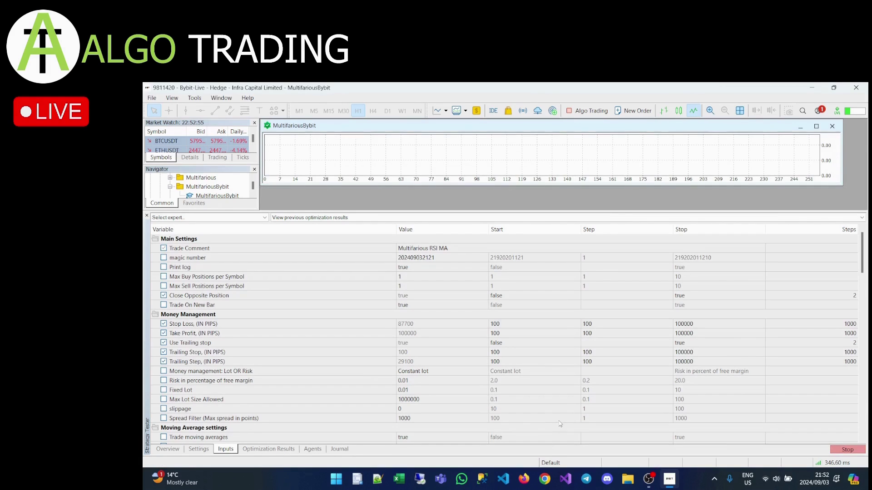
click(314, 452)
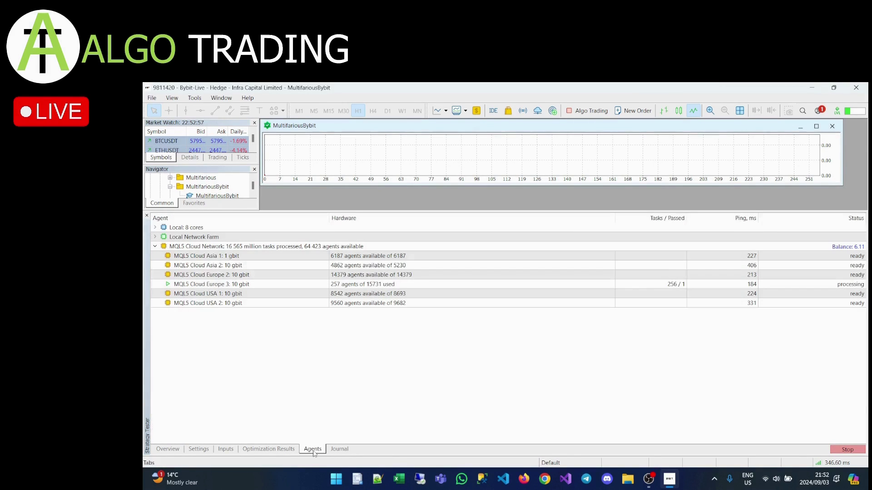
click(273, 451)
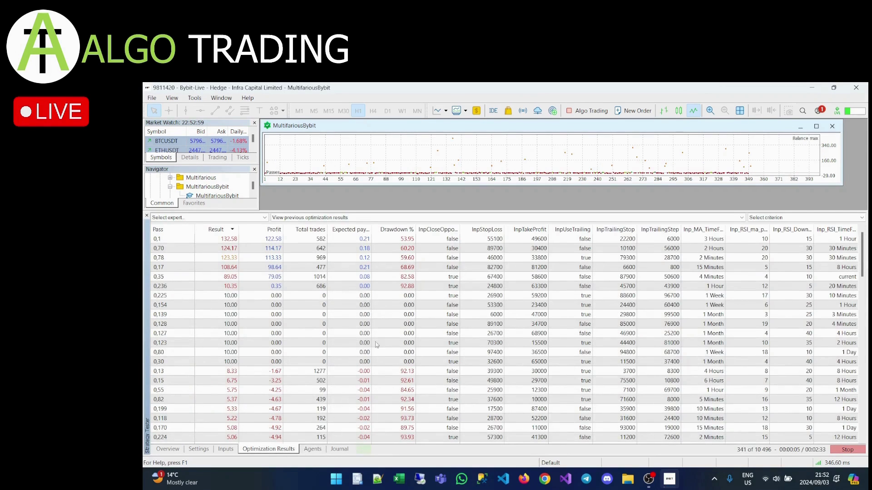
Apply the Zero Trades, Losses and Drawdown > 50% result filters
right_click(366, 299)
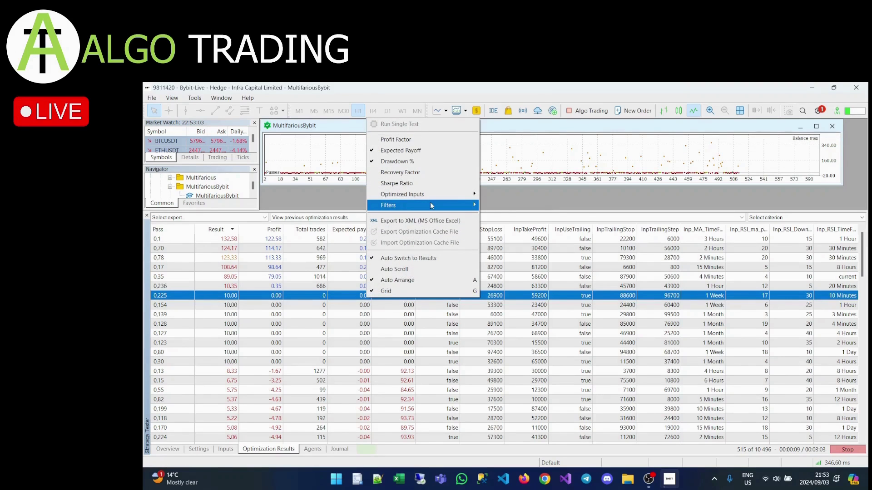
mouse_move(429, 203)
click(498, 209)
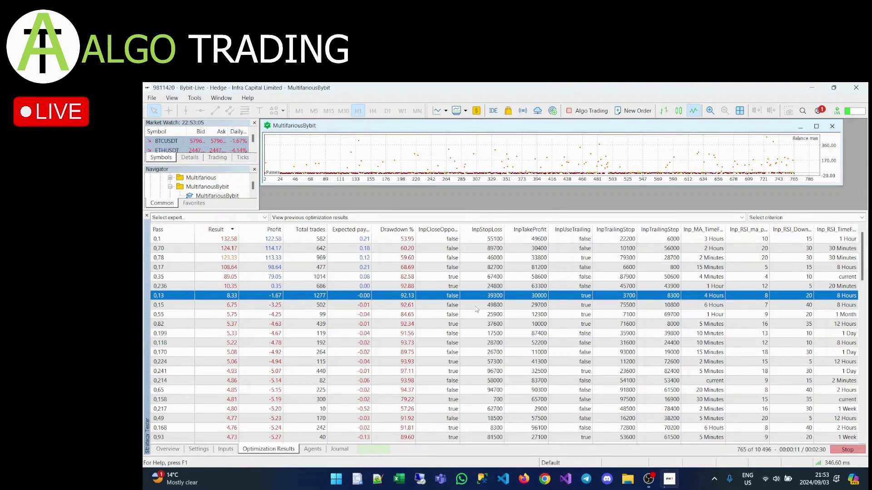
right_click(409, 287)
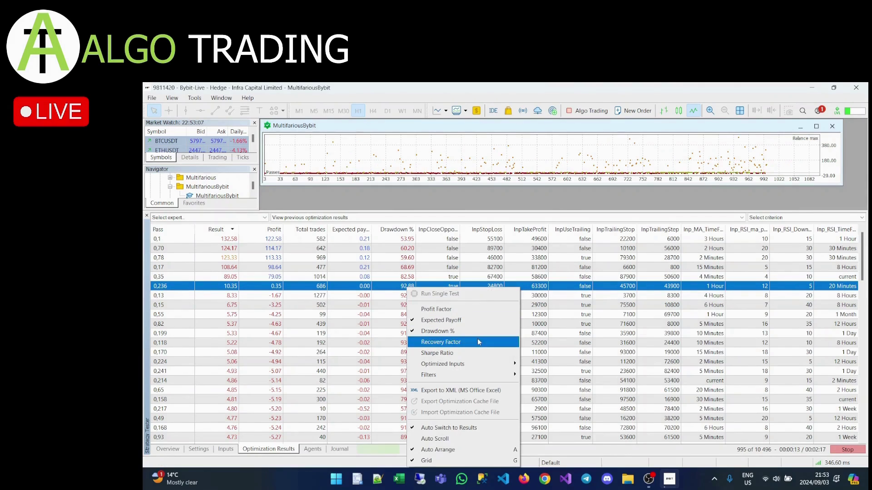
mouse_move(482, 374)
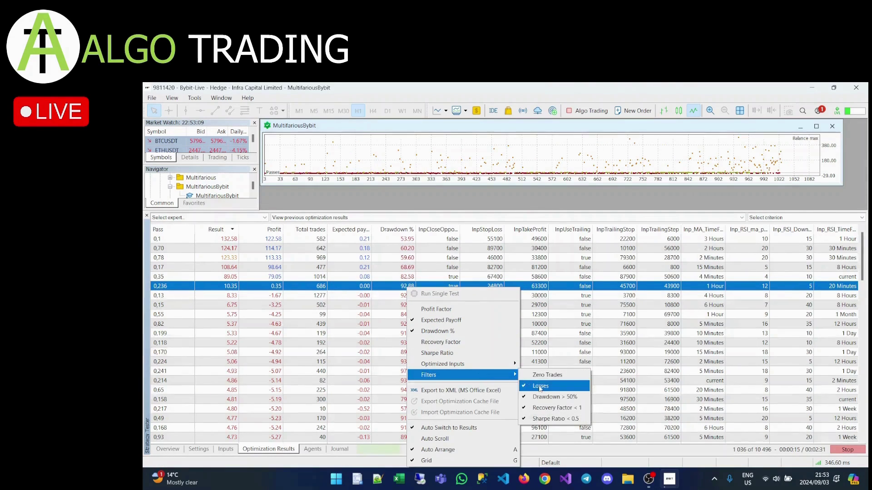
click(529, 386)
right_click(444, 269)
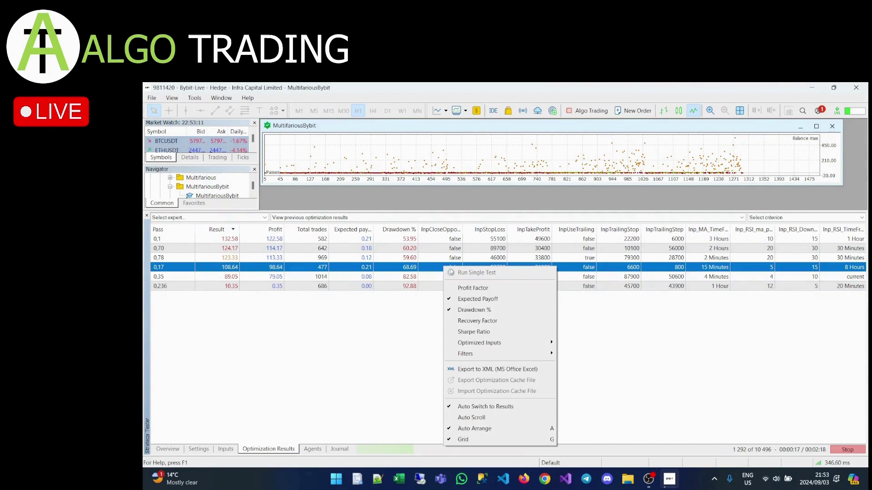
mouse_move(532, 354)
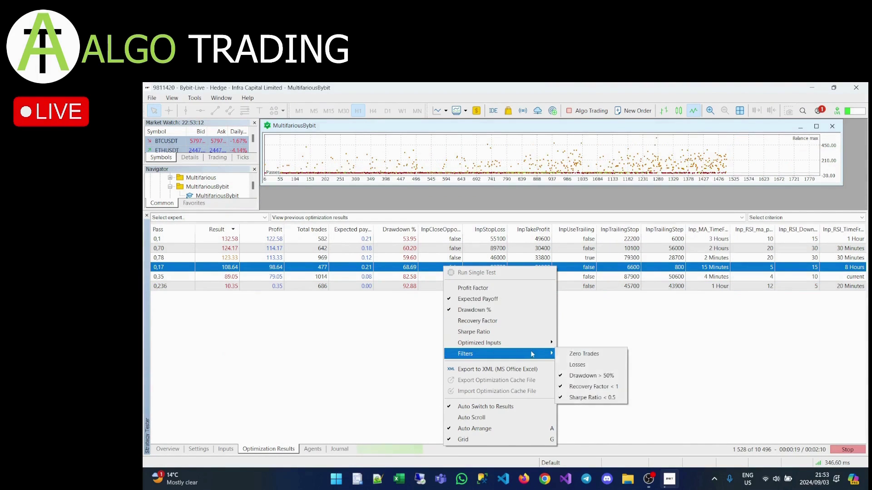
click(604, 376)
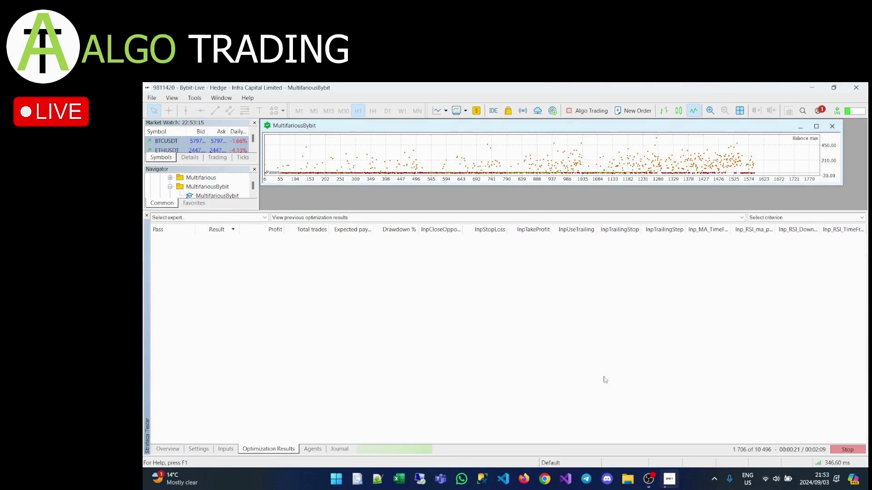
Monitor agent progress, inspecting pass 5,422 and another pass, then maximize the balance chart window
click(313, 450)
click(285, 451)
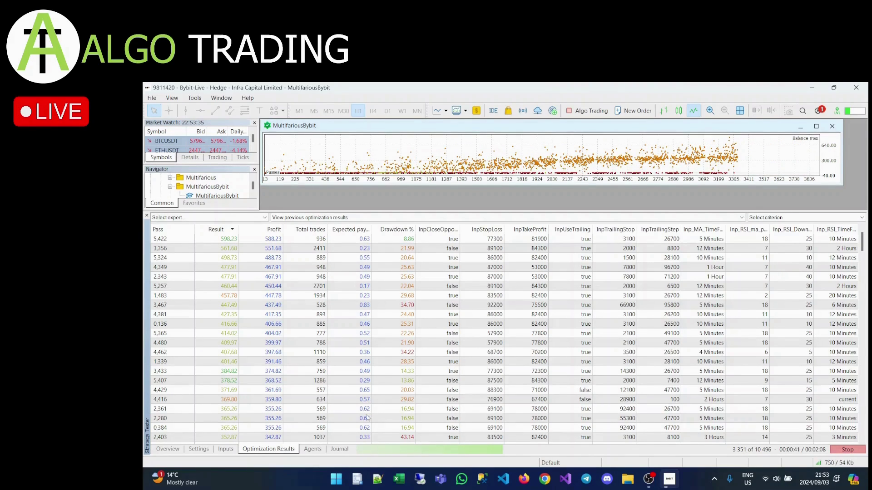
click(313, 449)
click(267, 451)
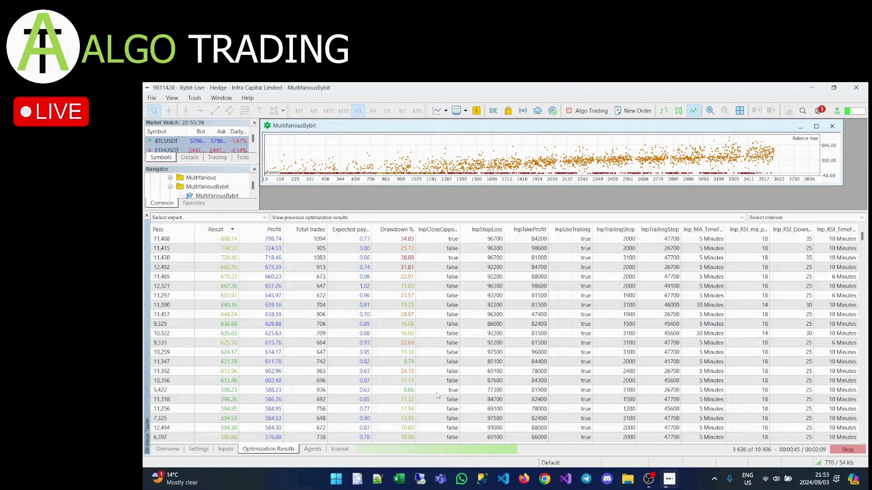
click(386, 392)
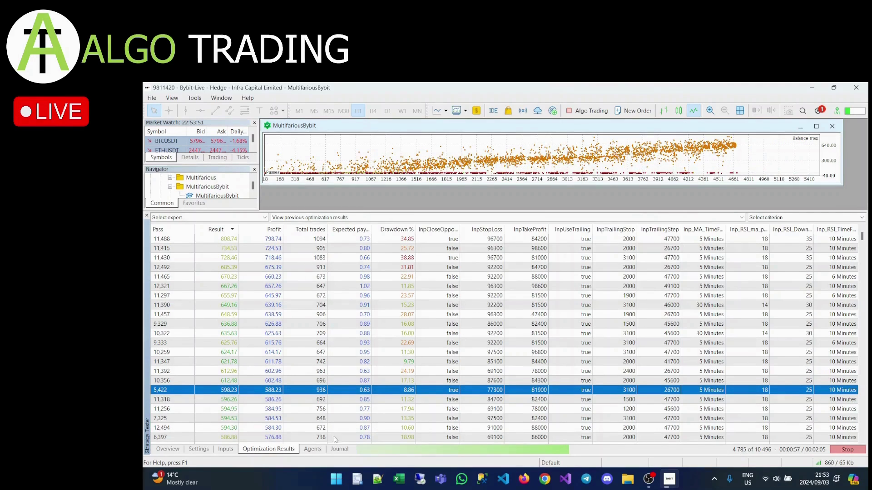
click(318, 450)
click(268, 449)
click(447, 392)
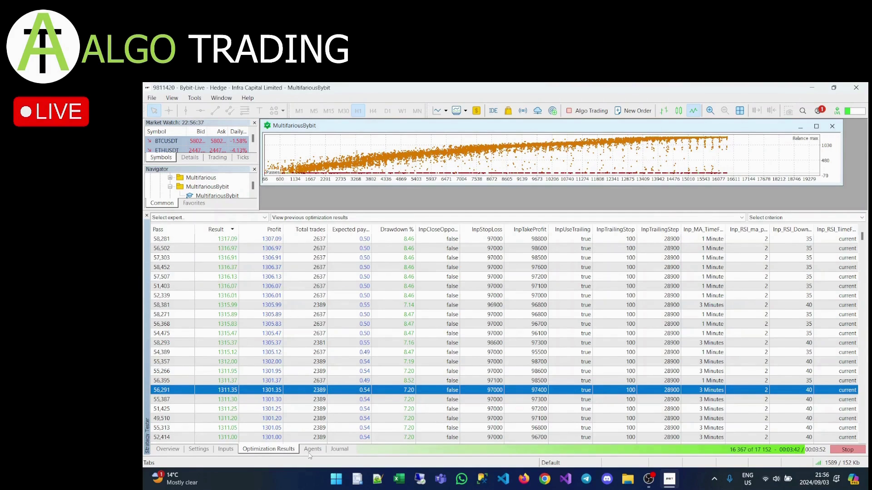
click(312, 449)
click(268, 449)
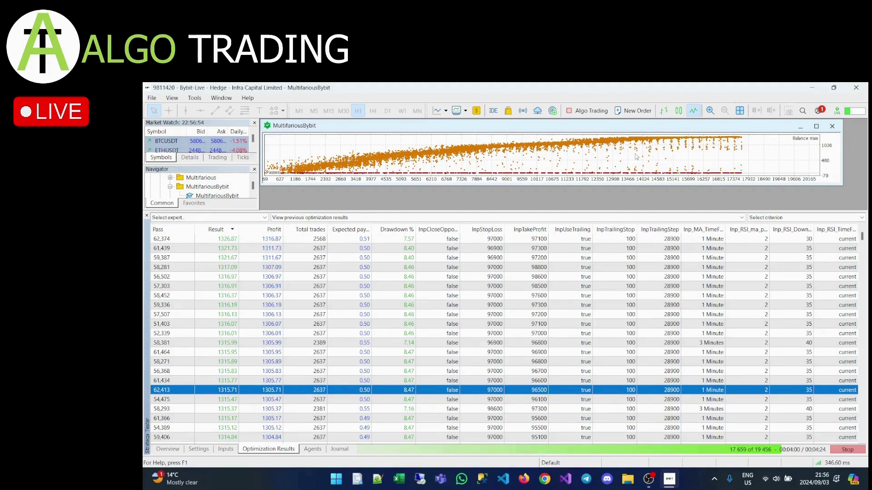
click(816, 127)
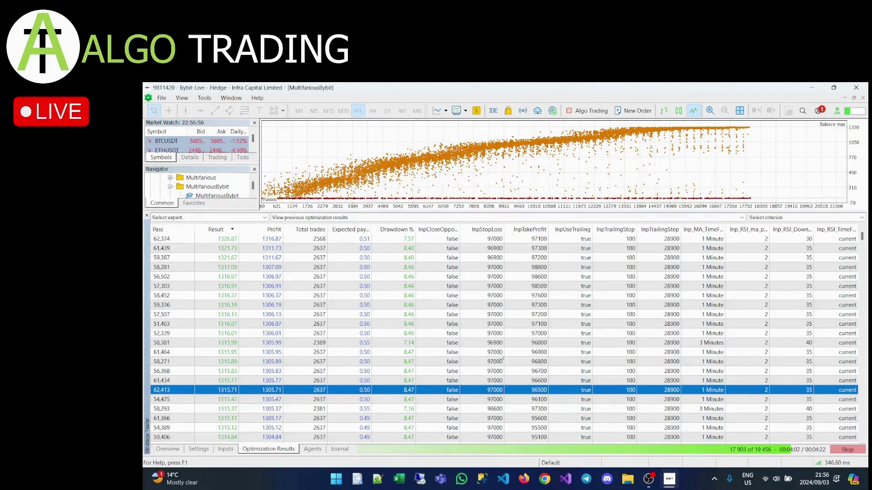
Refresh the results via the Agents tab and select pass 58,452 to inspect
click(318, 450)
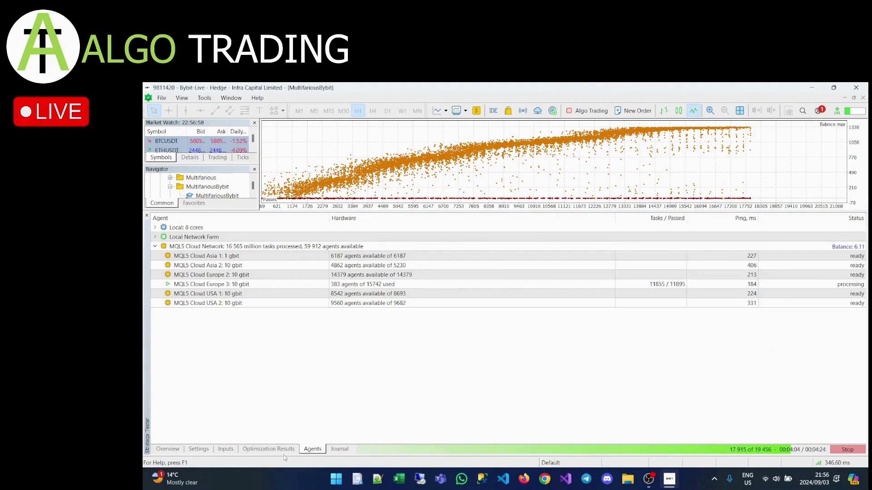
click(283, 450)
click(447, 389)
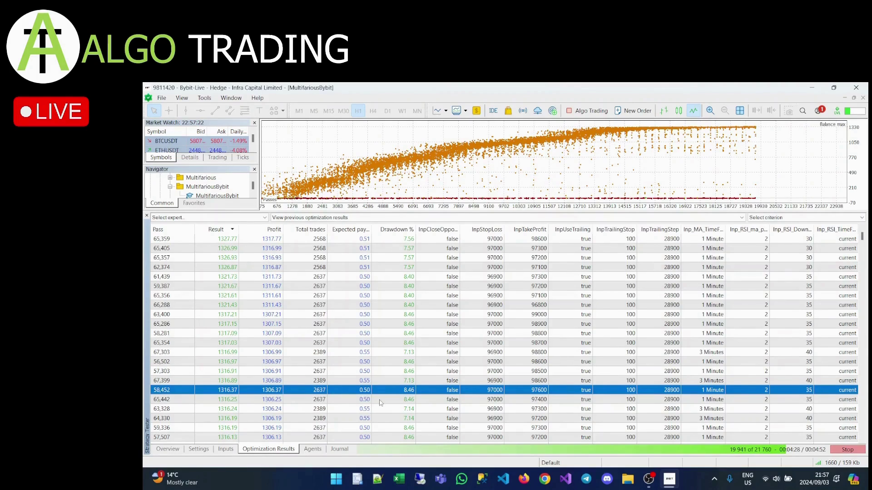
Check agent progress twice more, then stop the optimization with the top result at 1333.49
click(314, 452)
click(293, 450)
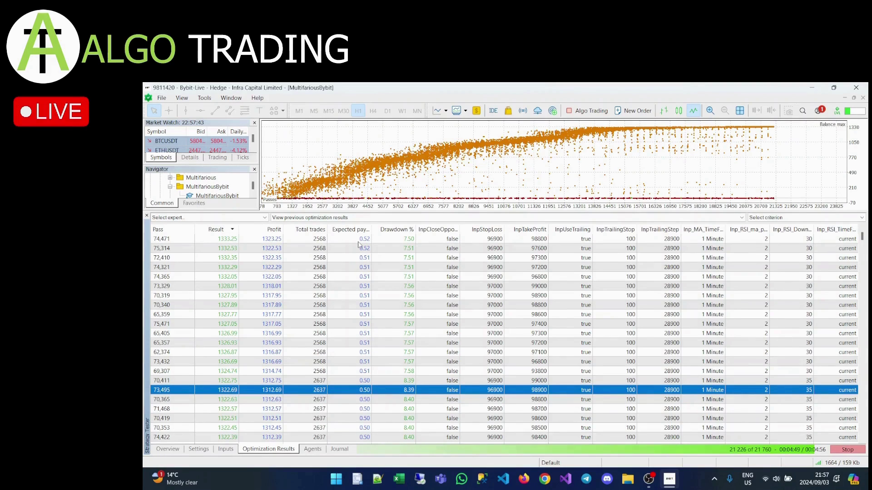
click(313, 452)
click(273, 453)
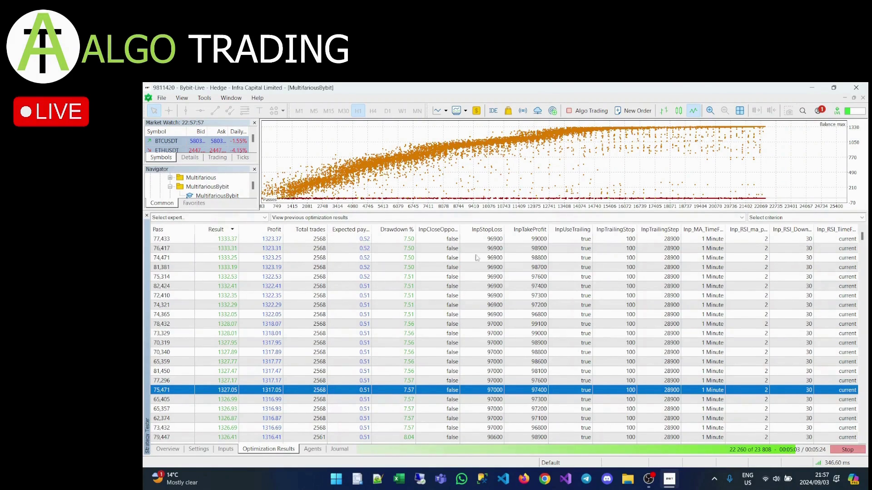
click(847, 450)
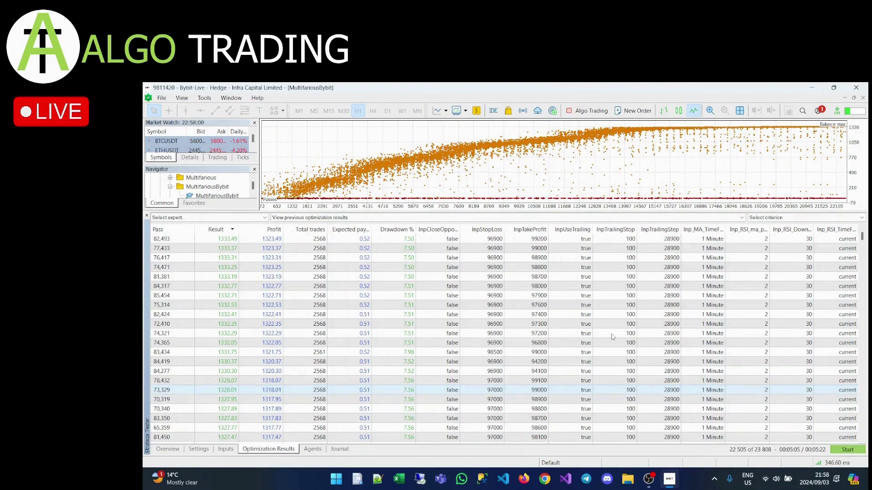
click(310, 239)
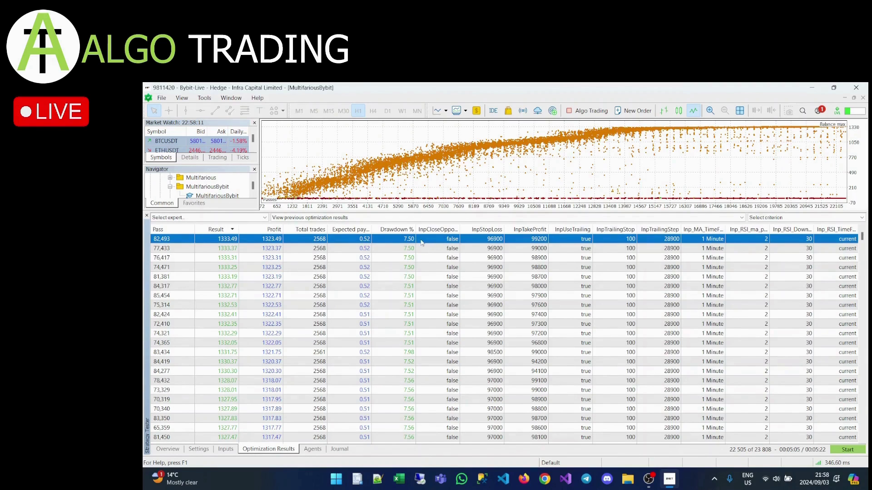
click(427, 318)
click(404, 291)
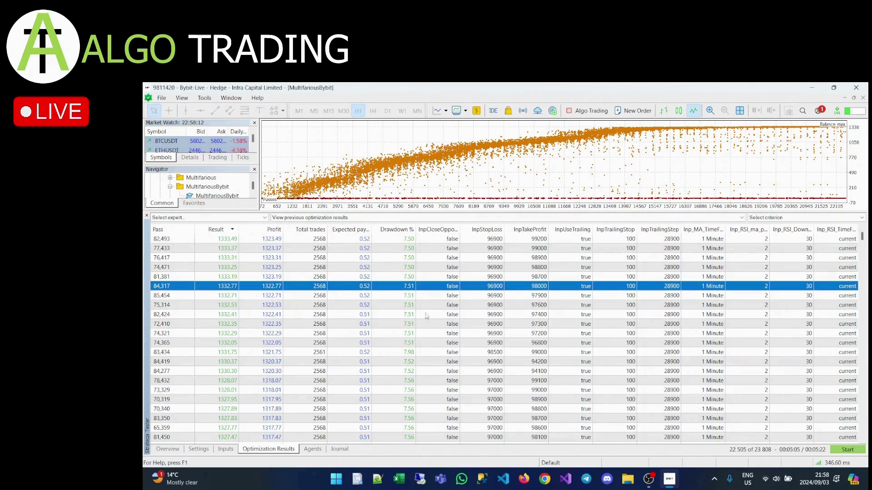
click(395, 324)
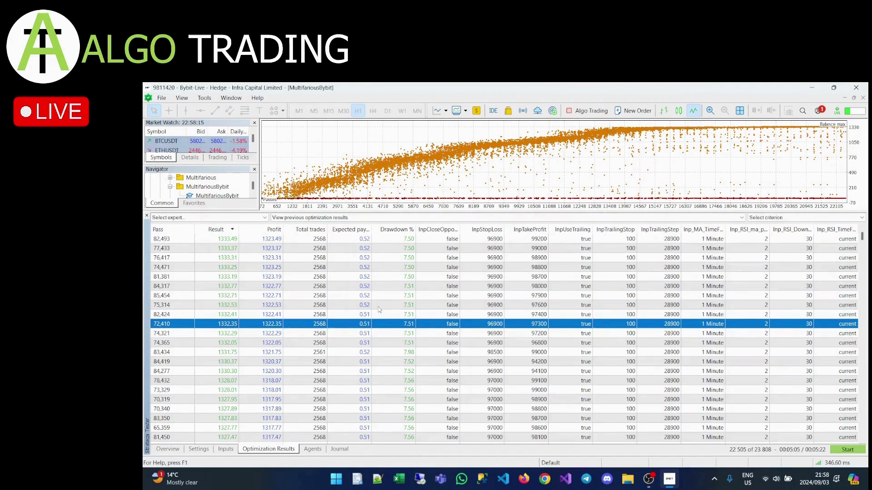
scroll(379, 310, down, 10)
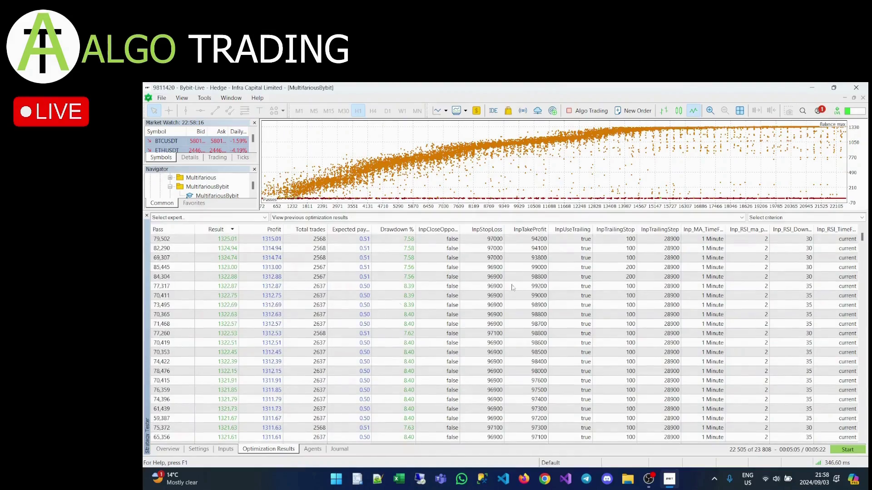
mouse_move(864, 241)
mouse_down()
mouse_move(867, 439)
mouse_move(862, 236)
mouse_up()
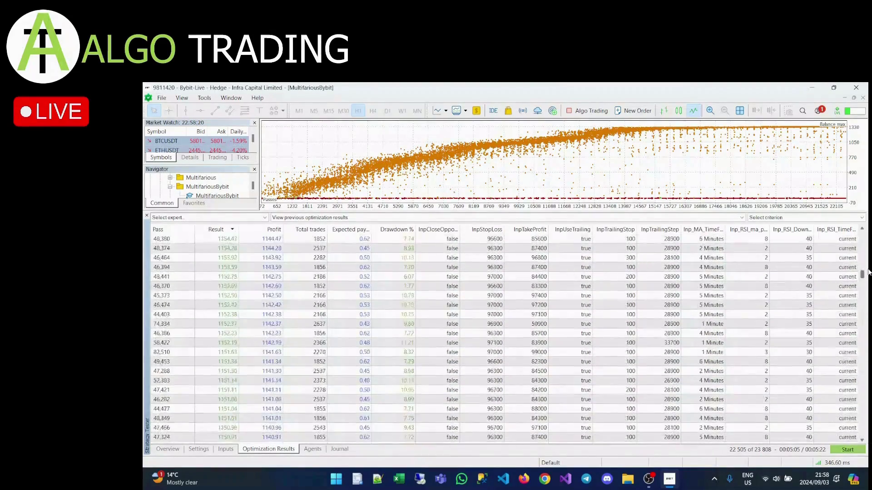
click(422, 324)
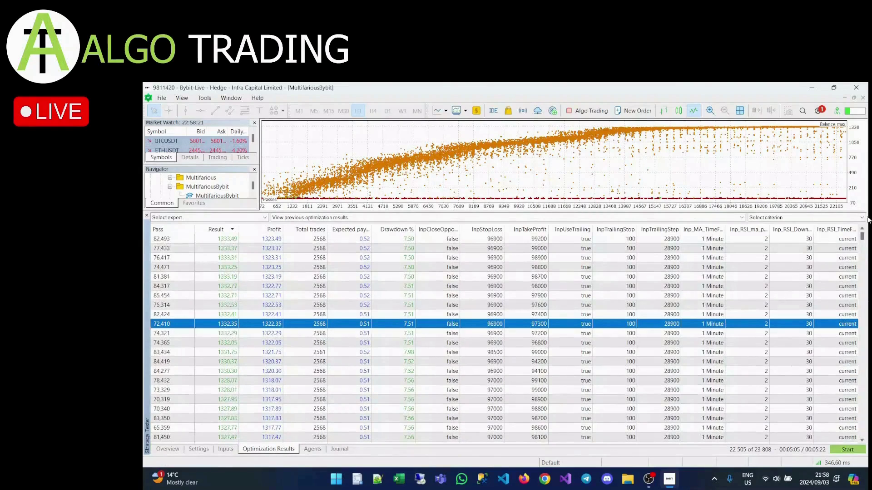
Export the optimization cache, overwriting the existing BTCUSDT H1 .opt file in the optimizations folder
right_click(373, 277)
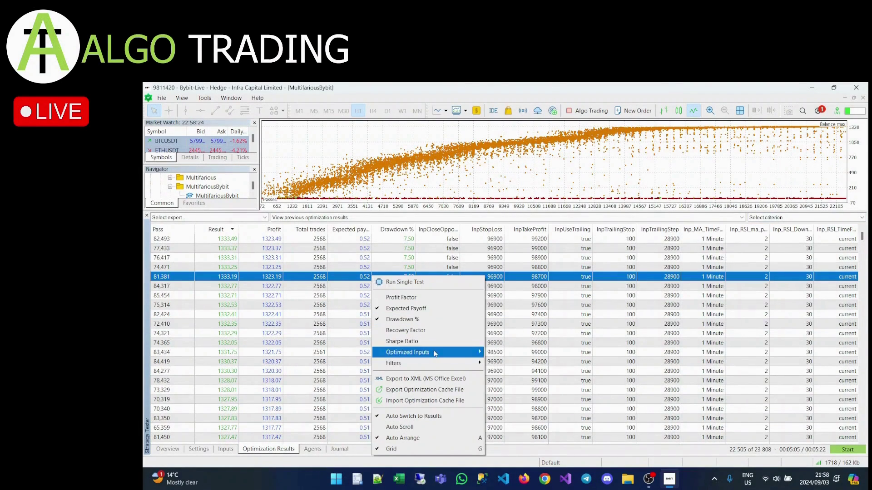
click(440, 392)
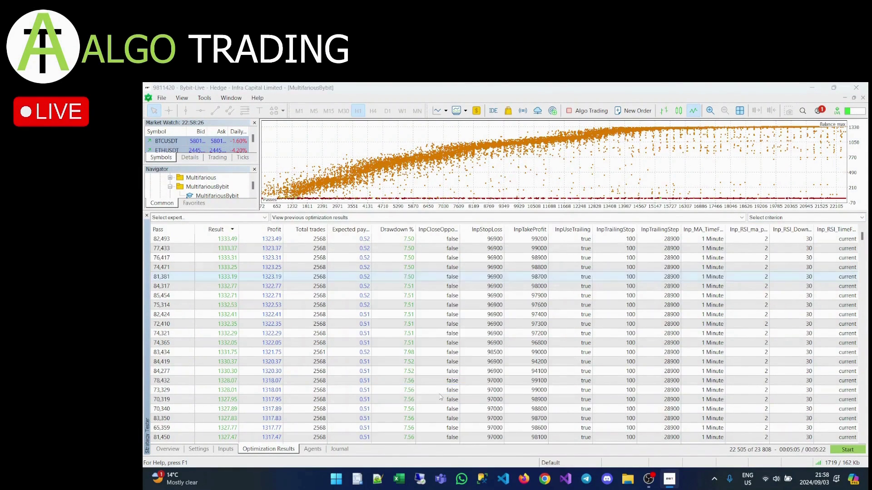
double_click(478, 227)
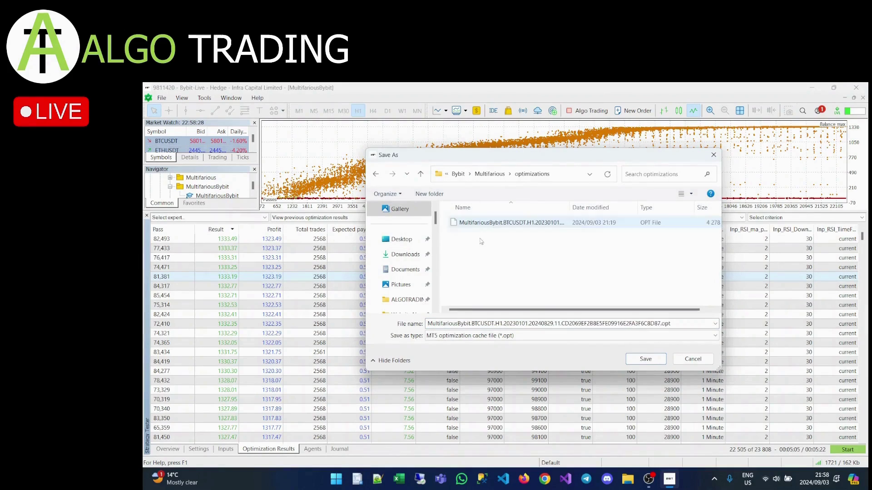
click(482, 223)
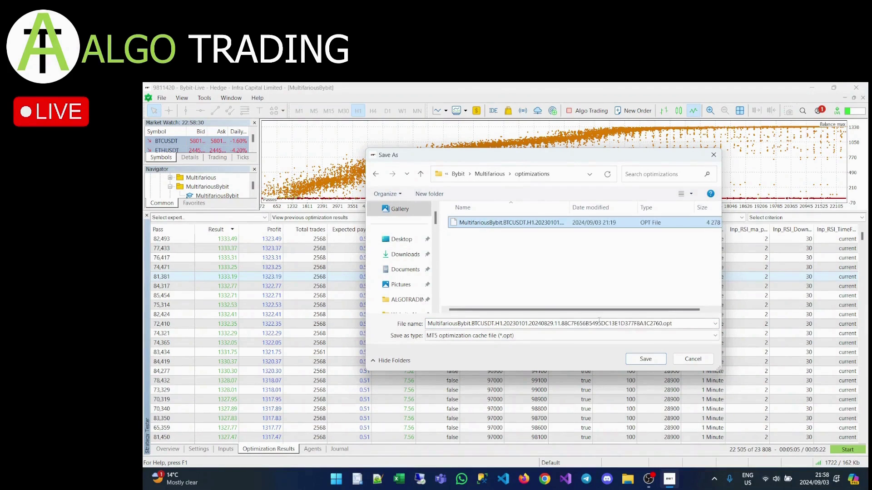
click(645, 359)
click(576, 284)
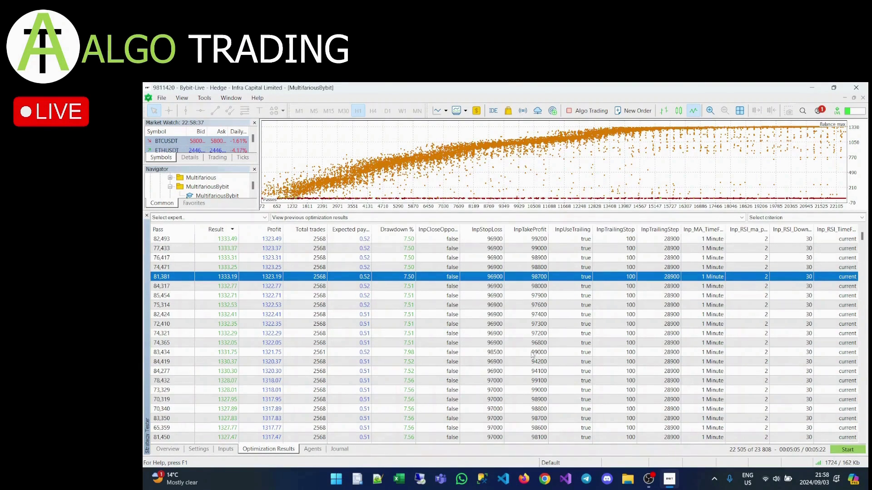
Run a single backtest of pass 82,493 and view its balance curve rising to about 1400
scroll(532, 355, down, 9)
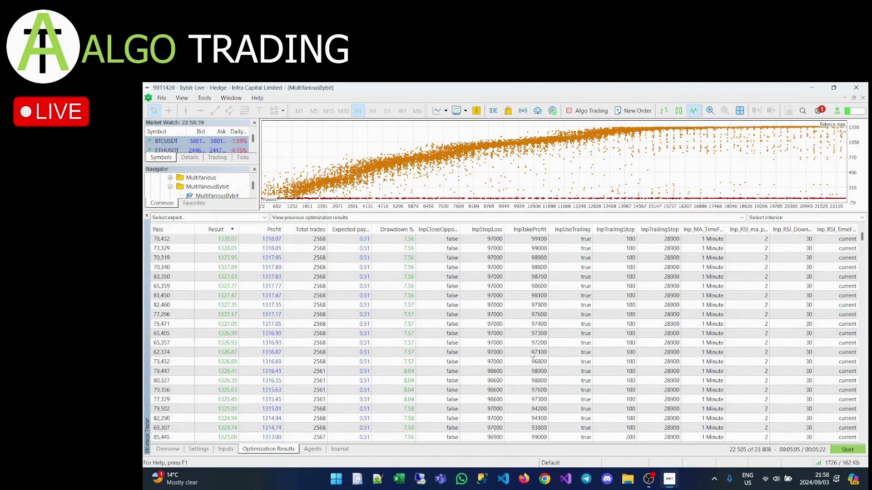
scroll(533, 354, up, 8)
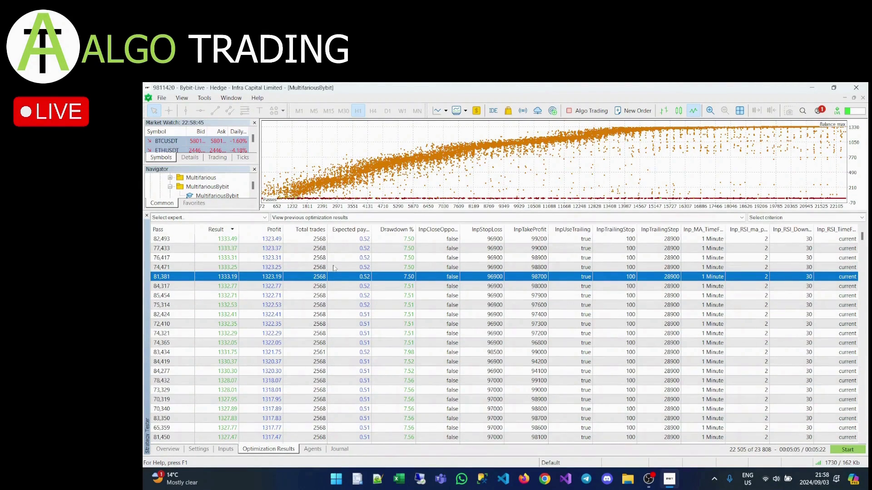
click(299, 241)
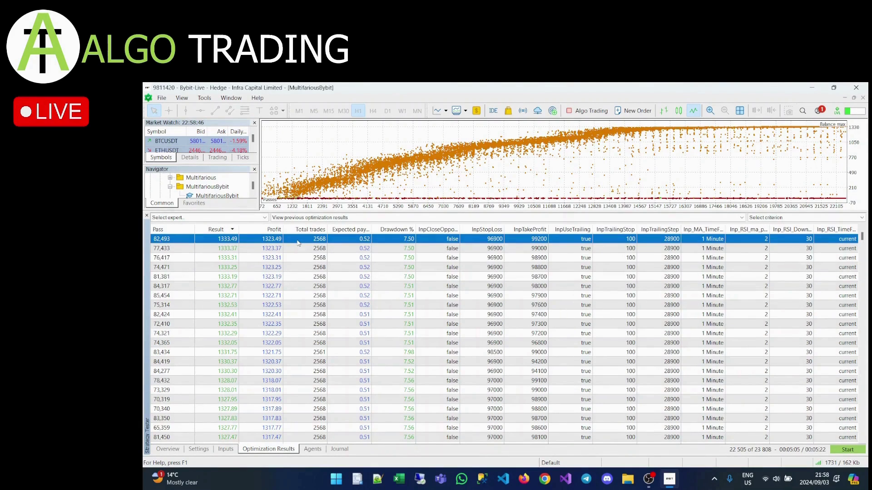
double_click(297, 241)
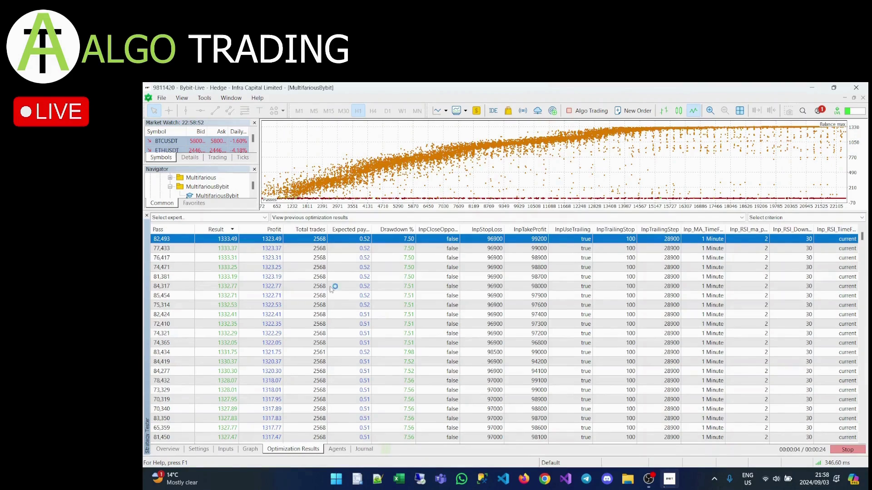
click(251, 450)
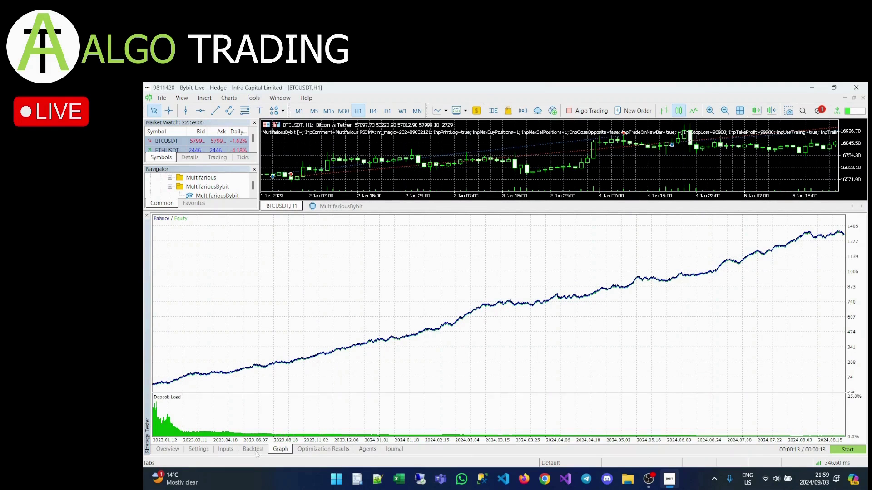
Show the tested pass's inputs and open the Save dialog in the Tester\Bybit\Multifarious folder
click(253, 449)
click(226, 449)
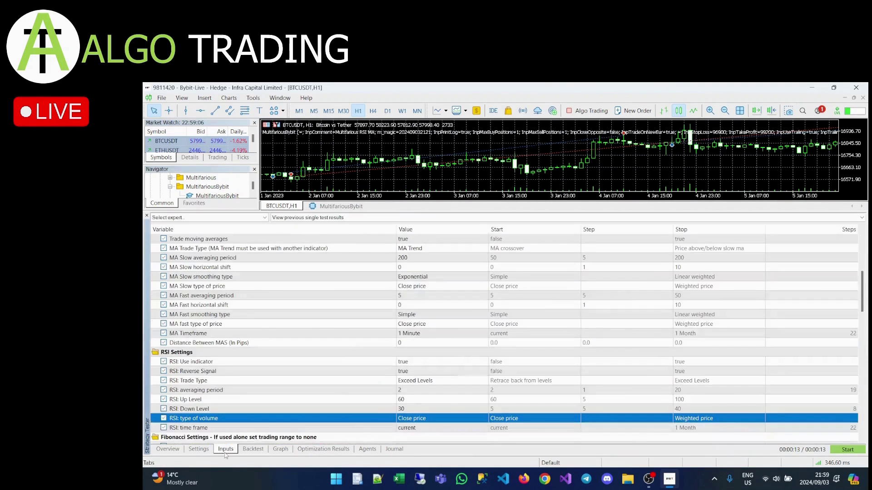
scroll(448, 349, up, 7)
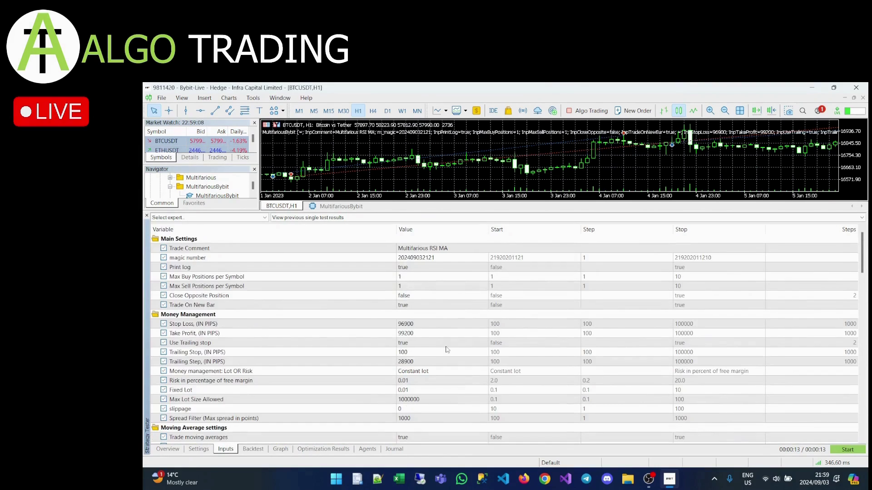
right_click(352, 286)
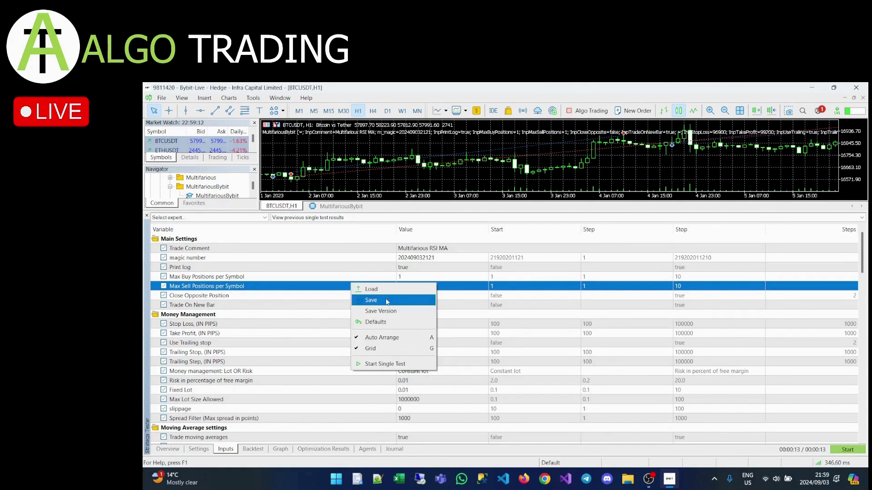
click(371, 300)
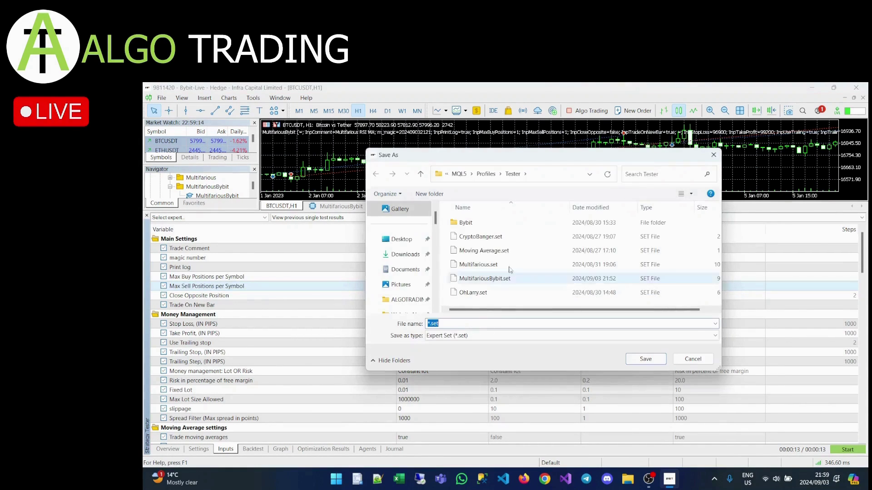
double_click(472, 223)
click(474, 223)
double_click(473, 223)
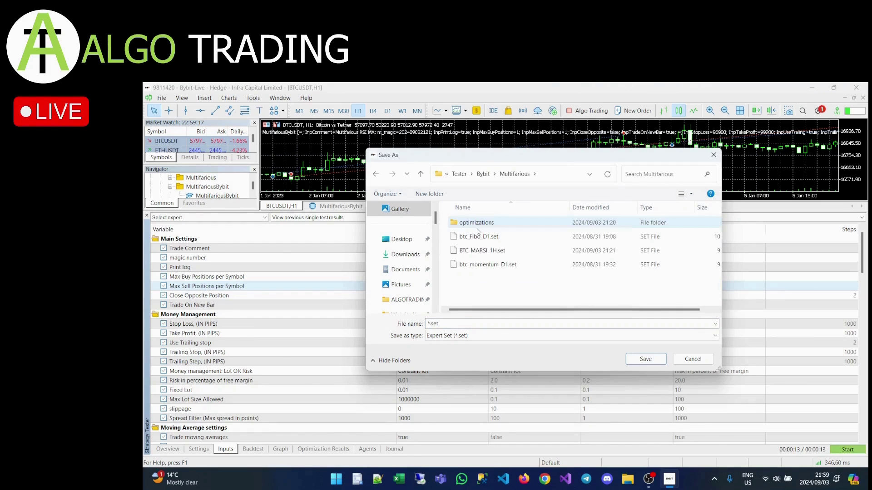
Save the inputs as BTC_MARSI_1H.set, confirming the overwrite of the existing file
click(482, 253)
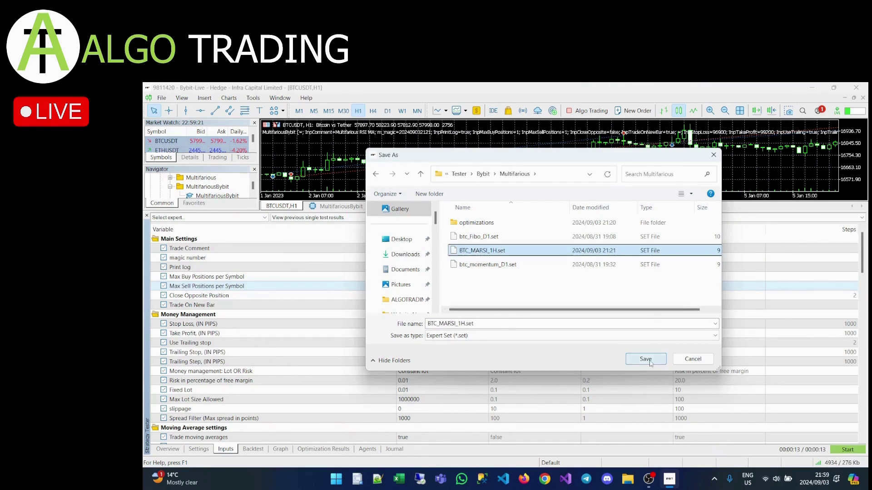
double_click(448, 324)
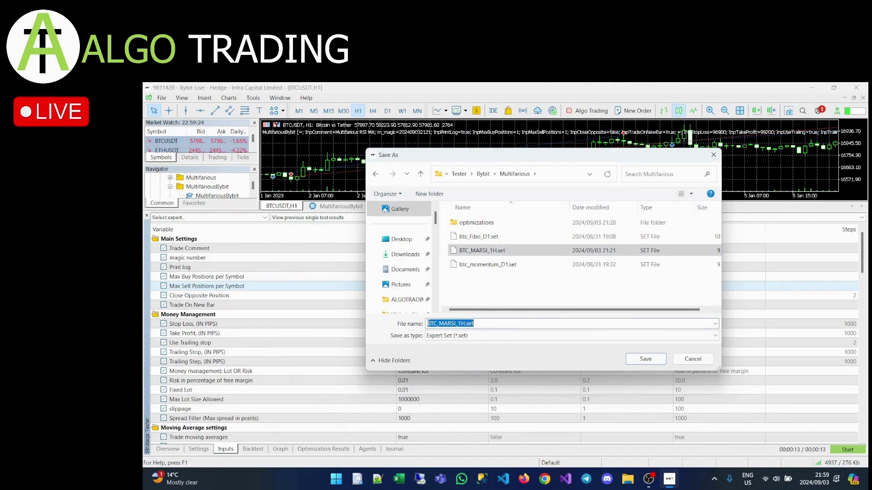
drag(438, 324, 464, 323)
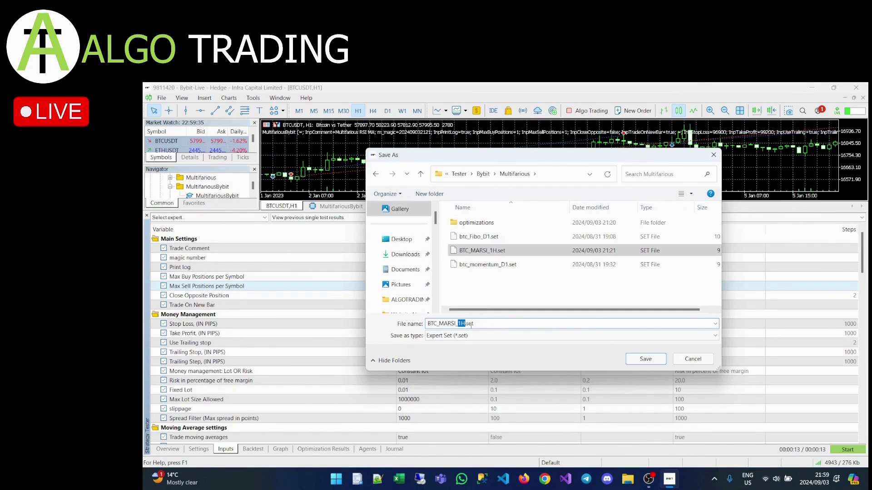
click(479, 323)
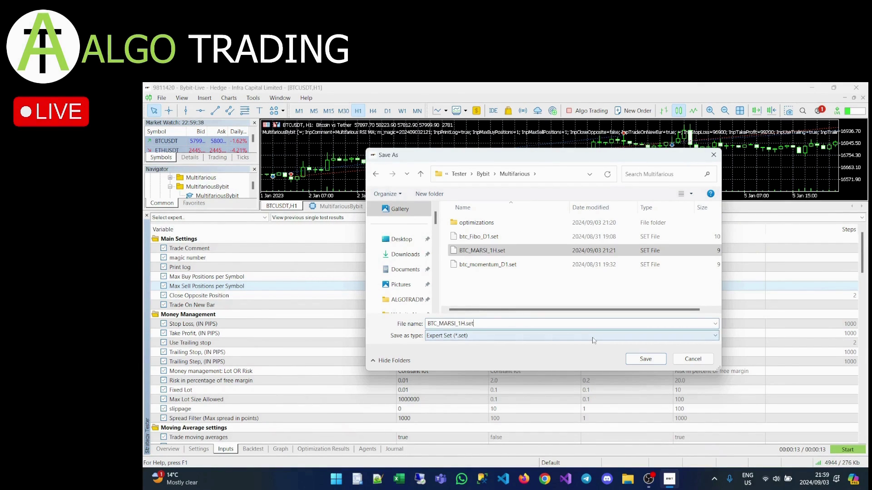
click(645, 359)
click(528, 281)
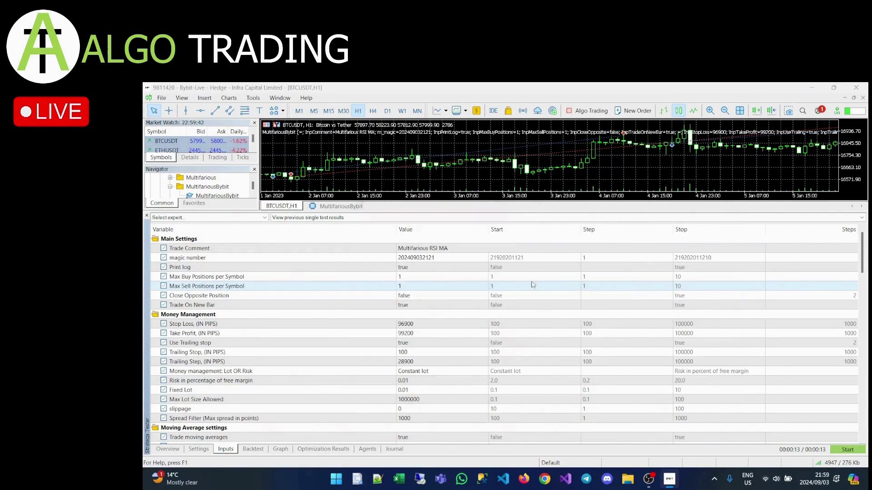